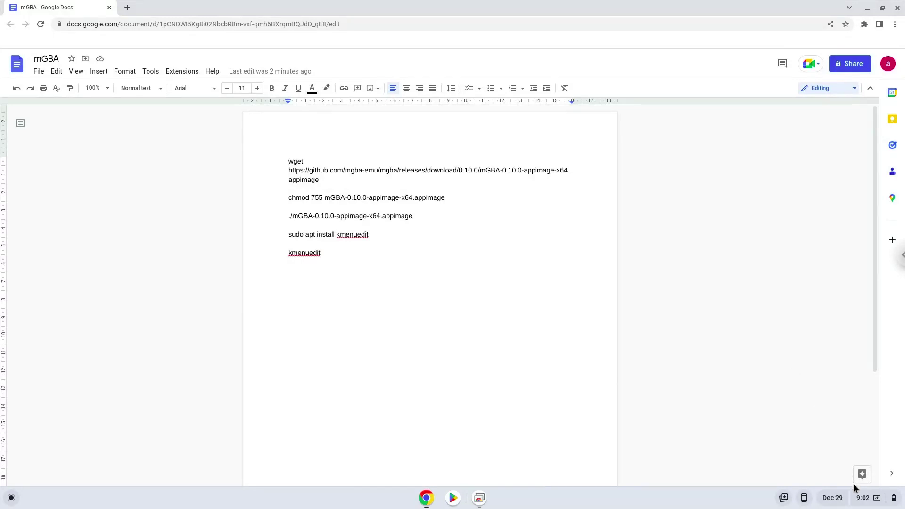
Open ChromeOS Settings from the clock and go to Advanced > Developers
left_click(861, 499)
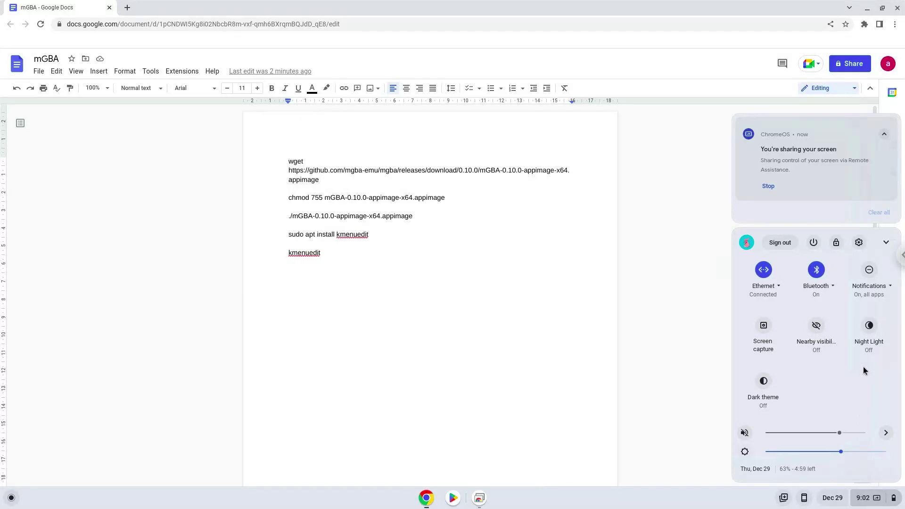
left_click(858, 242)
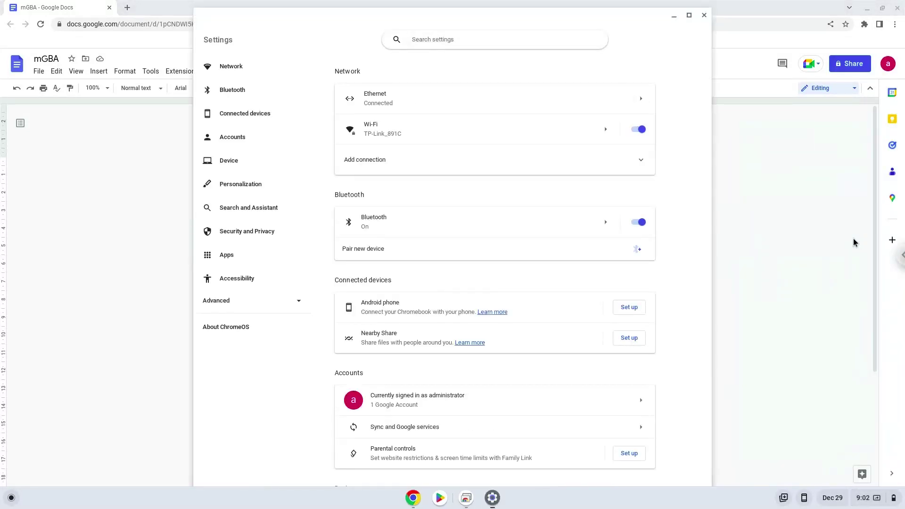
left_click(296, 305)
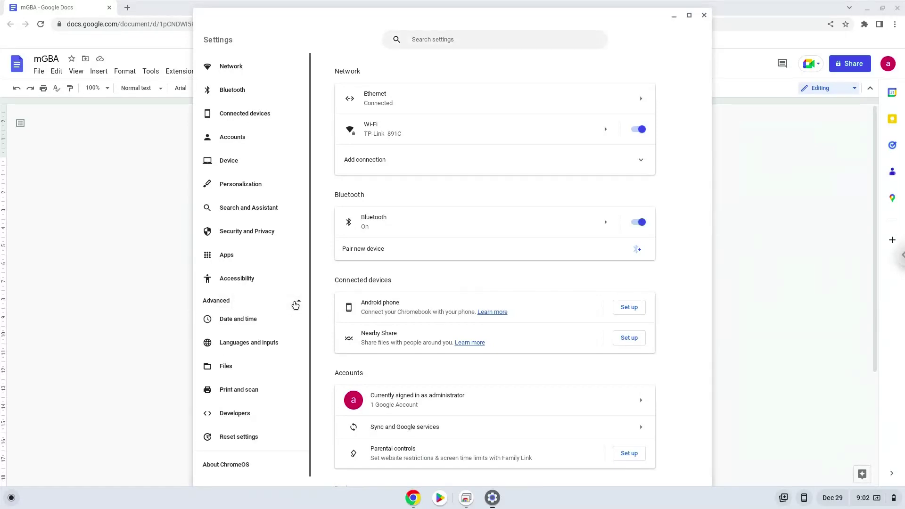
left_click(265, 417)
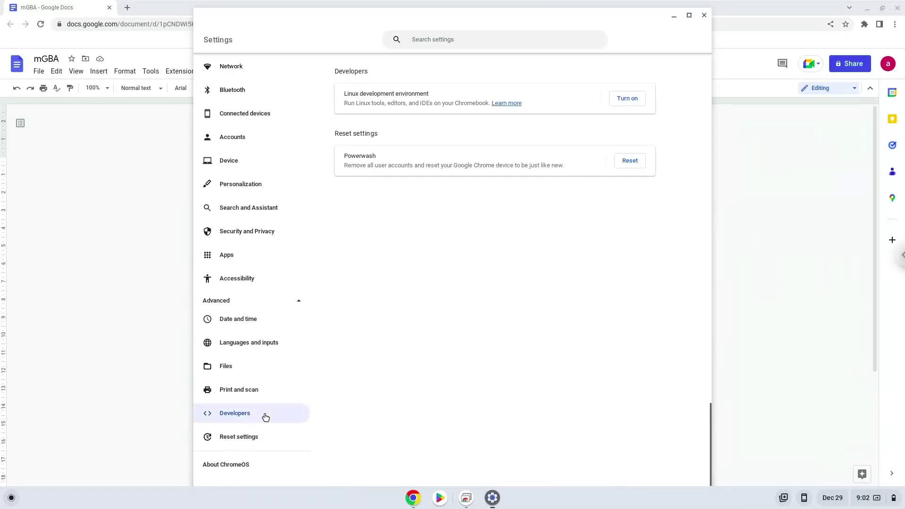
Turn on and install the Linux development environment, then close the Terminal that appears
left_click(628, 98)
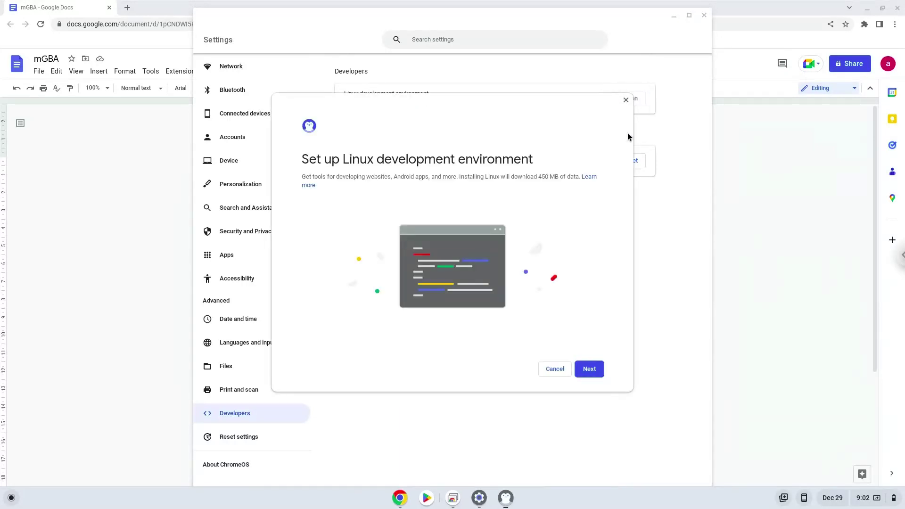
left_click(588, 368)
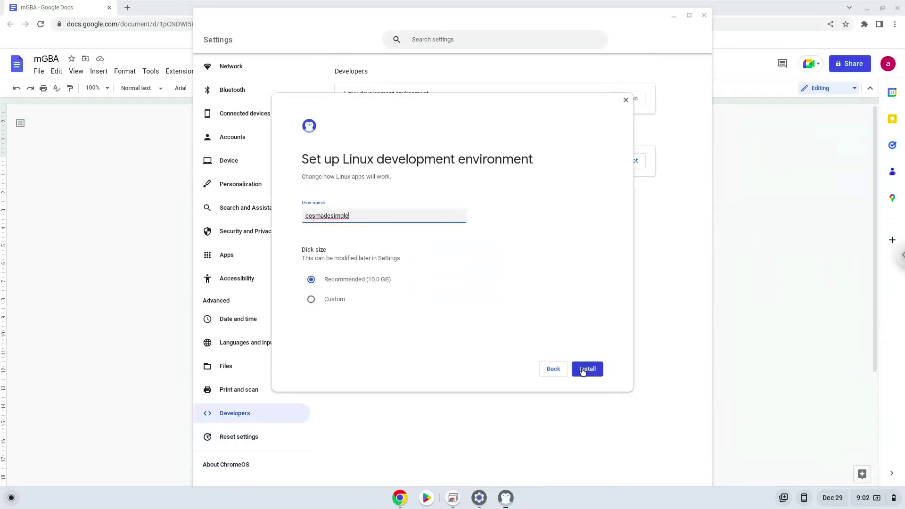
left_click(588, 369)
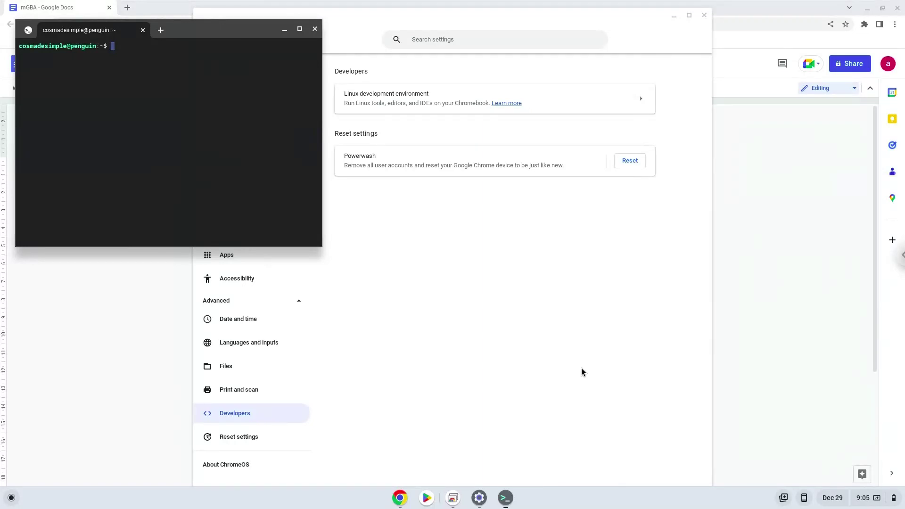
left_click(314, 29)
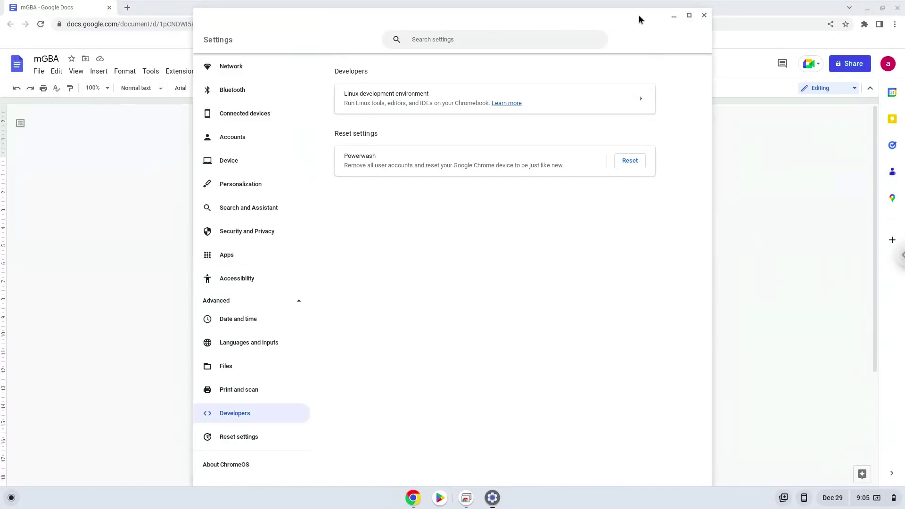
Close Settings, copy the wget download command from the mGBA document, and launch Terminal
left_click(703, 15)
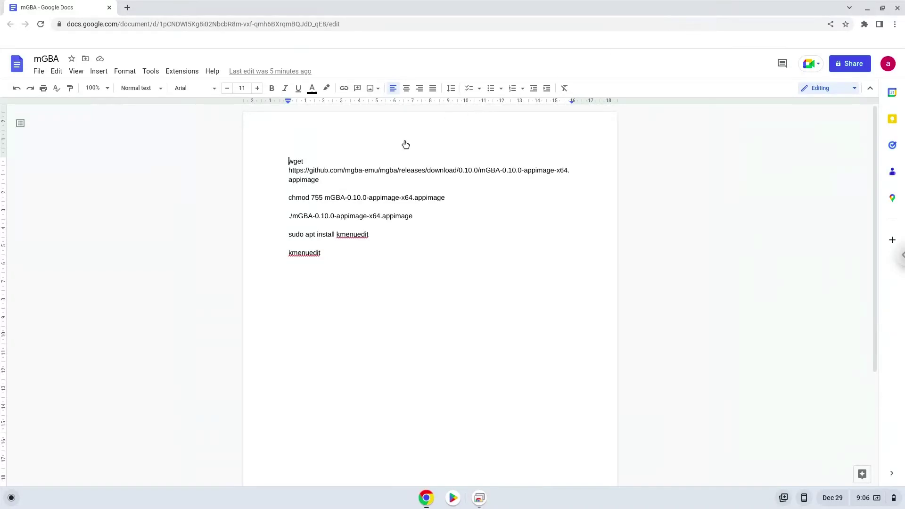
double_click(371, 171)
triple_click(371, 171)
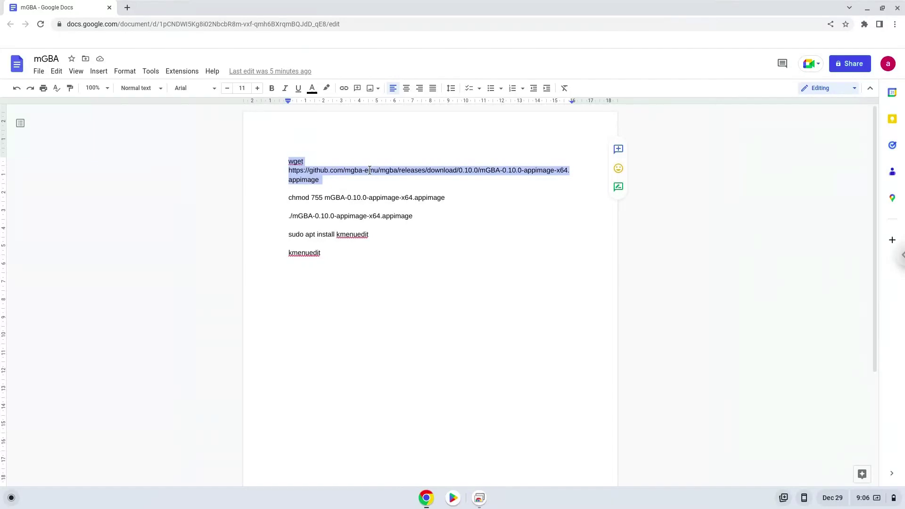
right_click(372, 170)
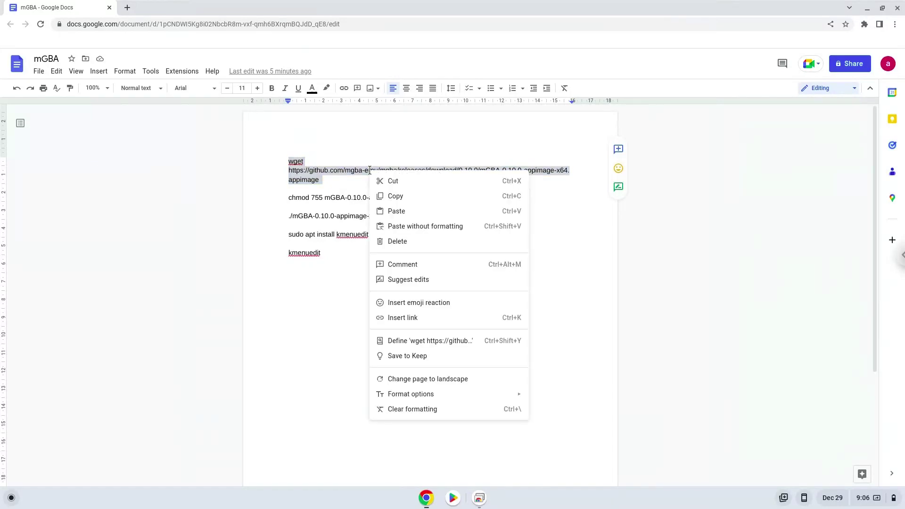
left_click(394, 197)
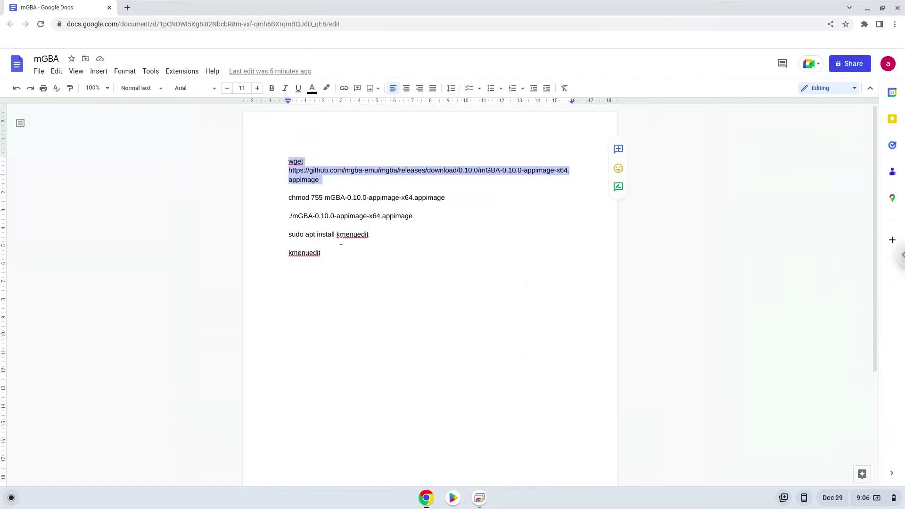
left_click(12, 498)
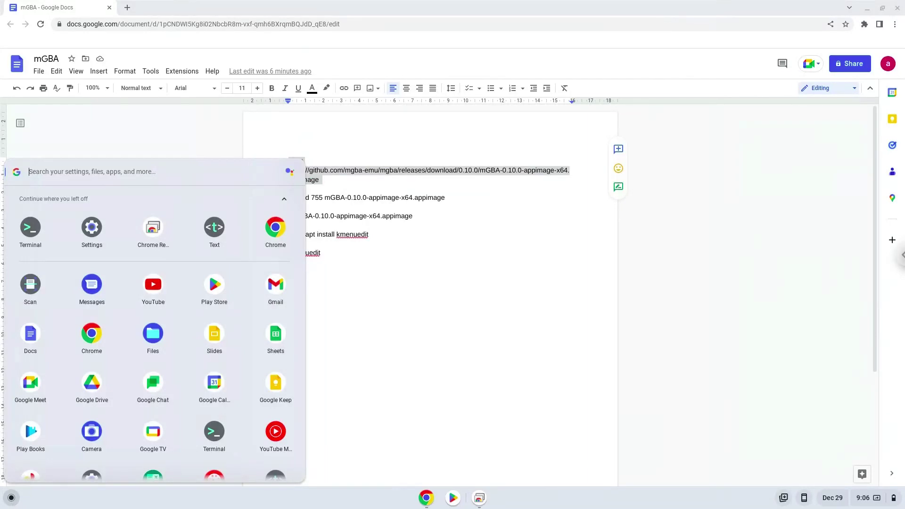
type("terminal")
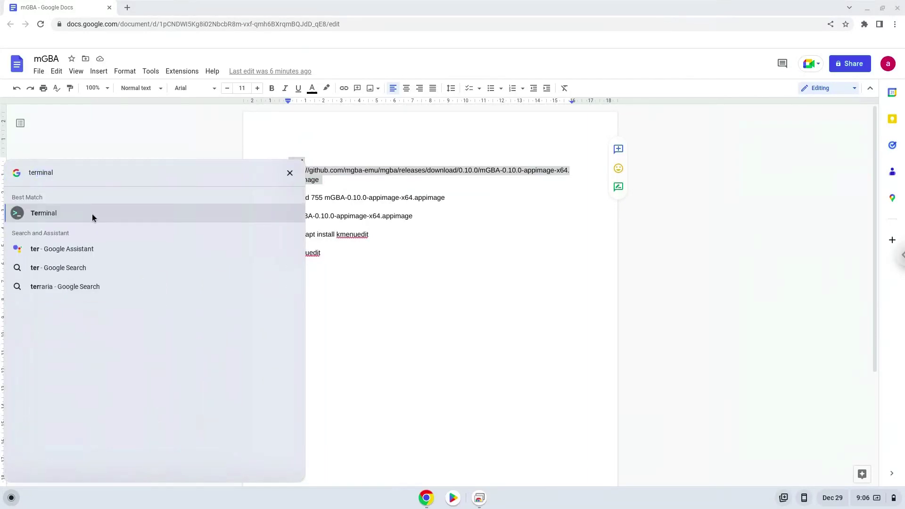
left_click(91, 215)
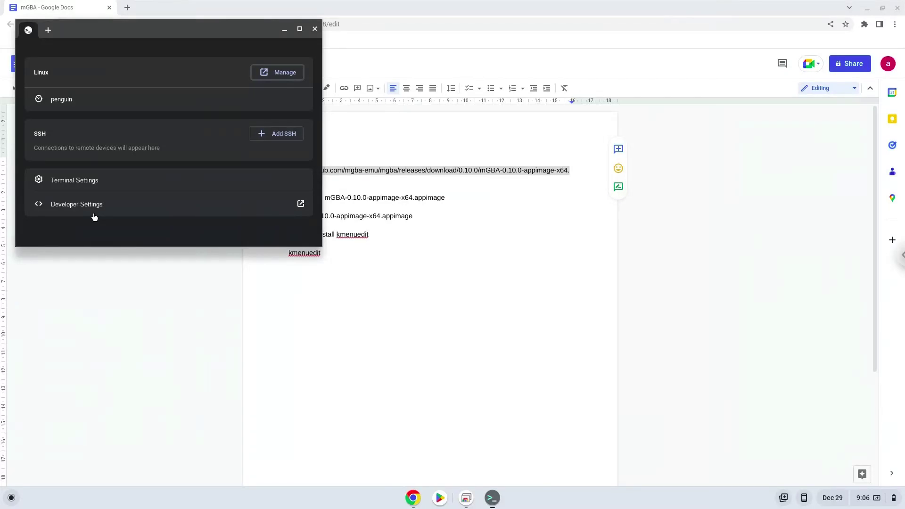
Open a shell in the penguin container and maximize the Terminal window
left_click(127, 102)
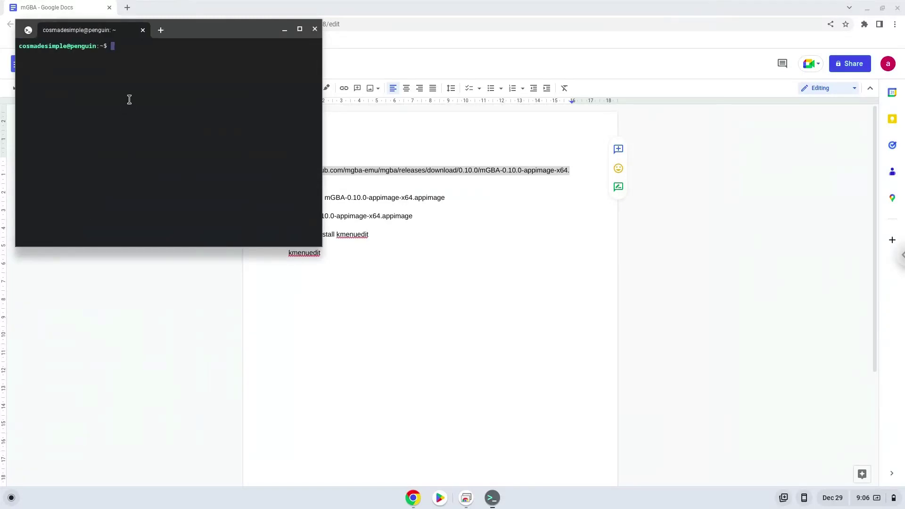
double_click(200, 28)
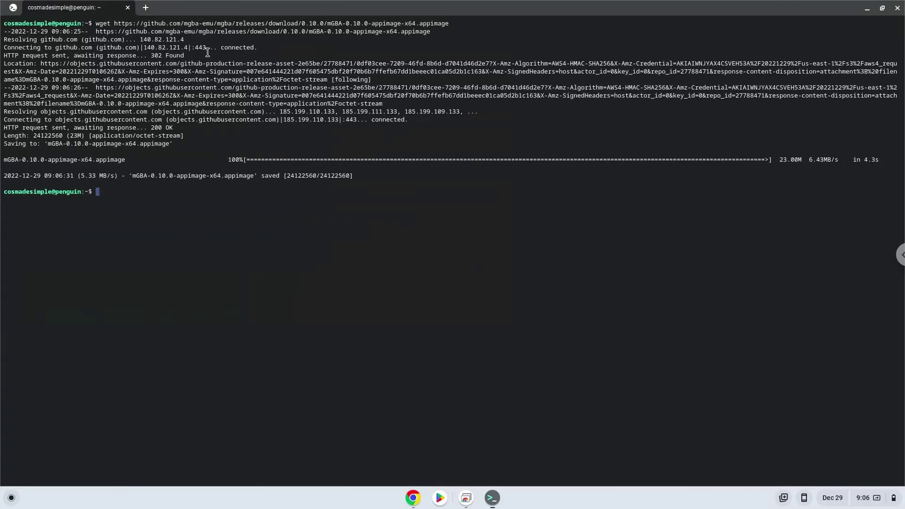
Copy the chmod command from the document and run it to make the AppImage executable
left_click(412, 498)
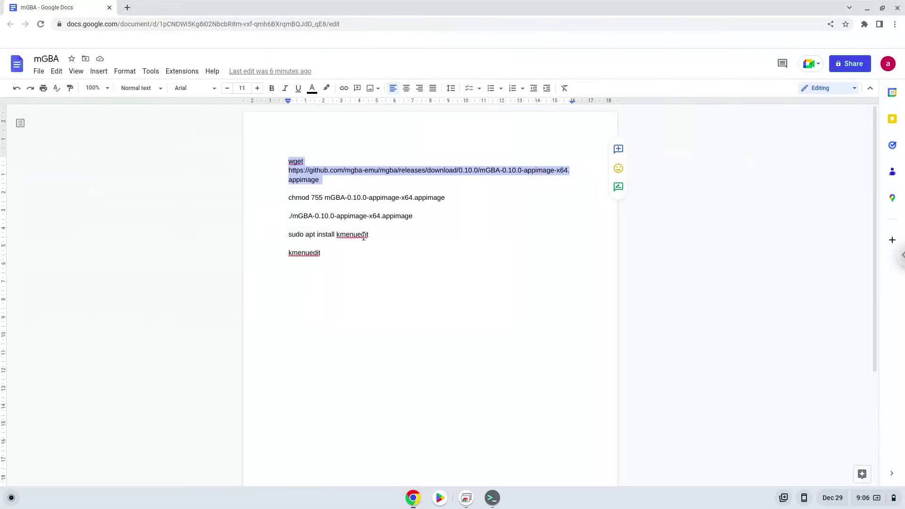
triple_click(357, 198)
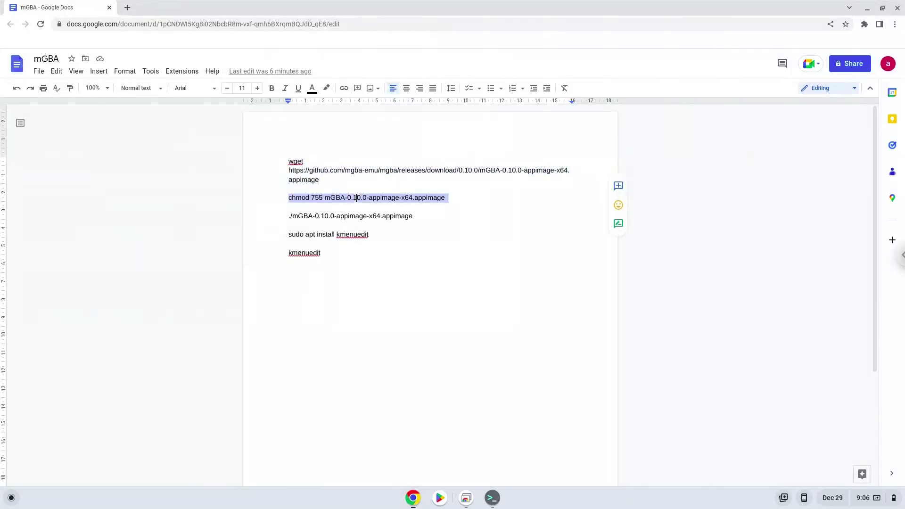
right_click(356, 197)
left_click(381, 224)
left_click(492, 498)
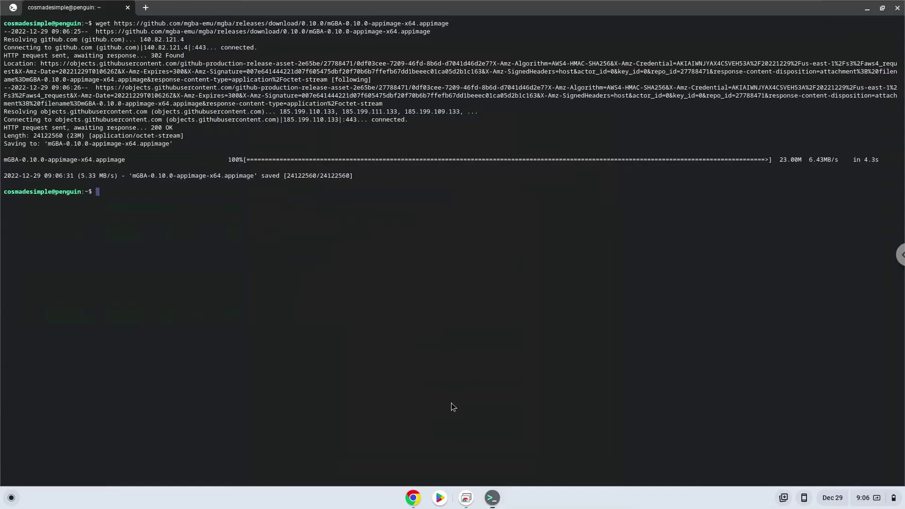
key("ctrl+shift+v")
key("Return")
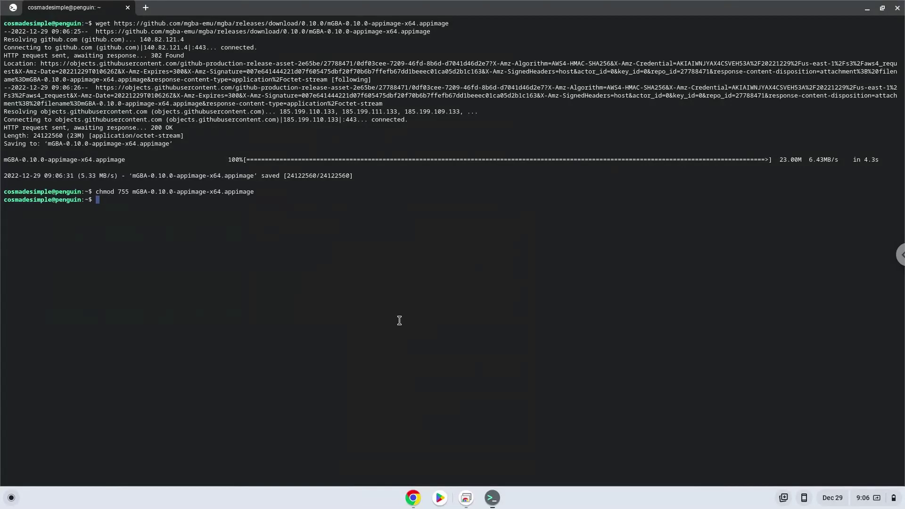
Copy and run ./mGBA-0.10.0-appimage-x64.appimage in Terminal to launch mGBA
left_click(413, 498)
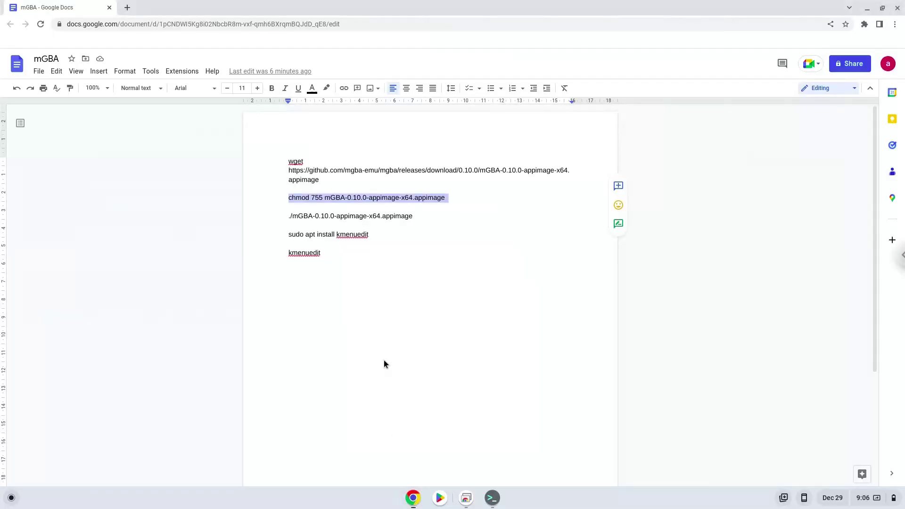
triple_click(353, 216)
right_click(353, 216)
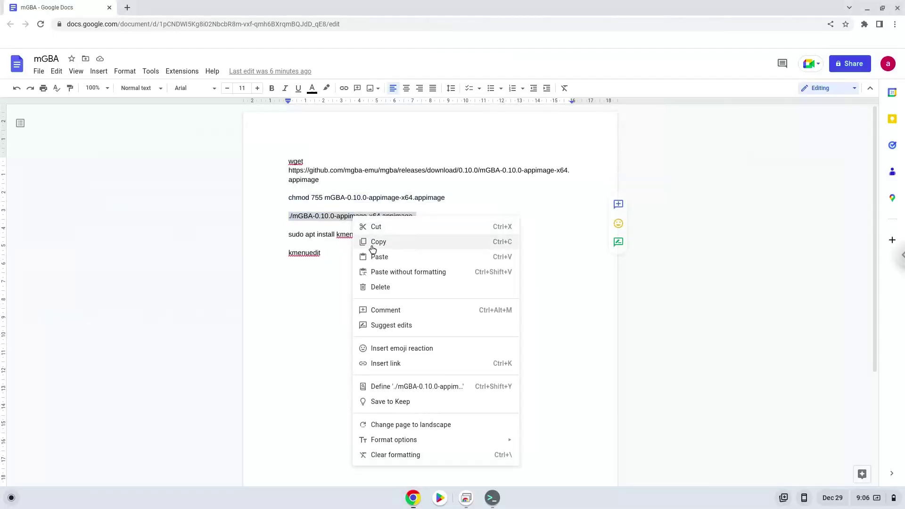
left_click(375, 243)
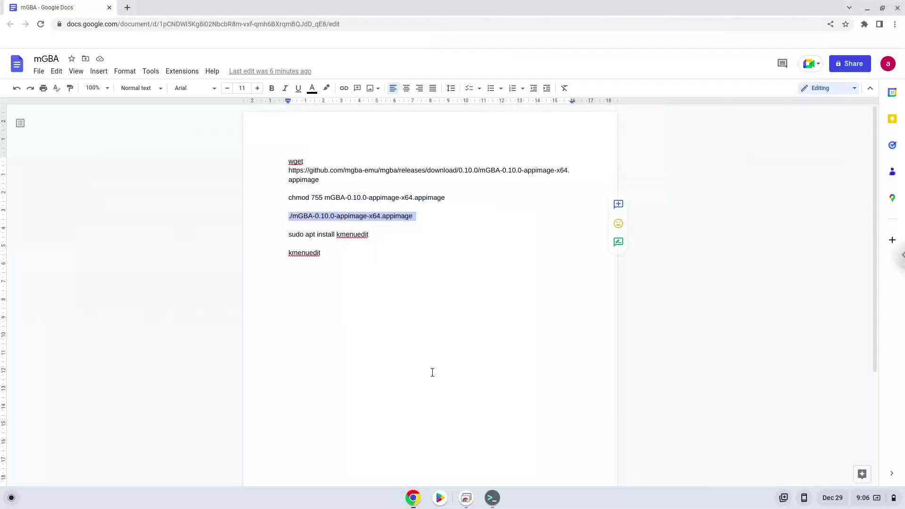
left_click(494, 500)
key("ctrl+shift+v")
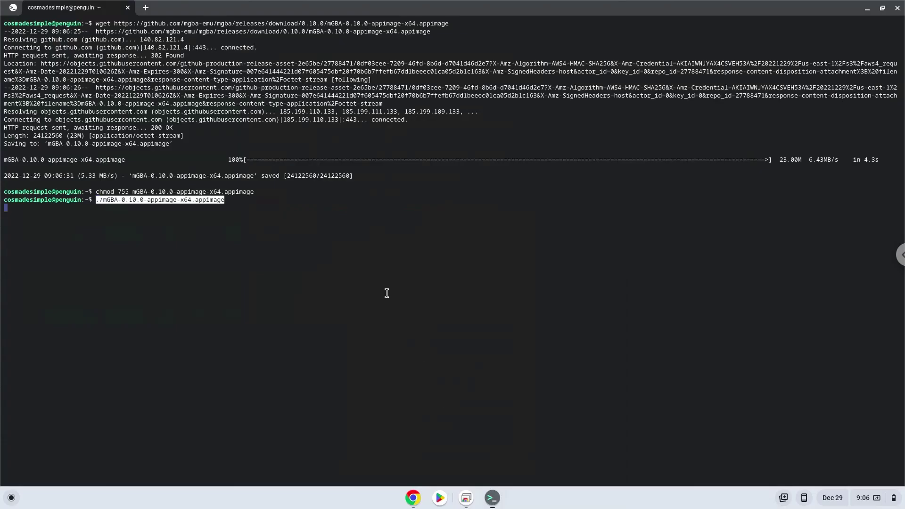
key("Return")
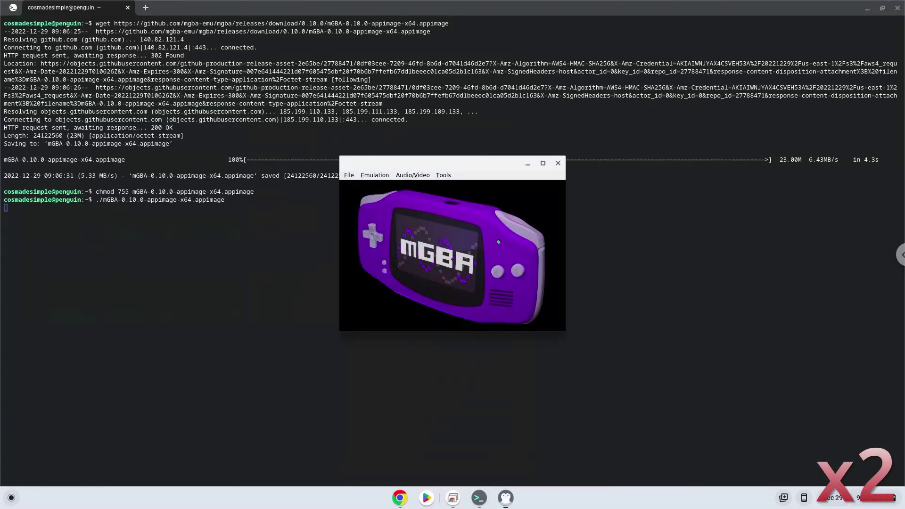
Close the mGBA window and copy 'sudo apt install kmenuedit' from the notes document
left_click(543, 163)
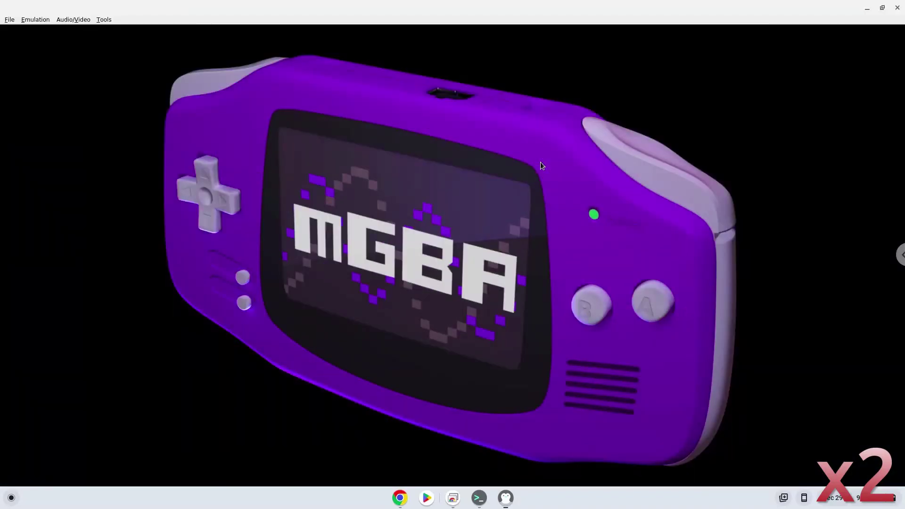
left_click(898, 7)
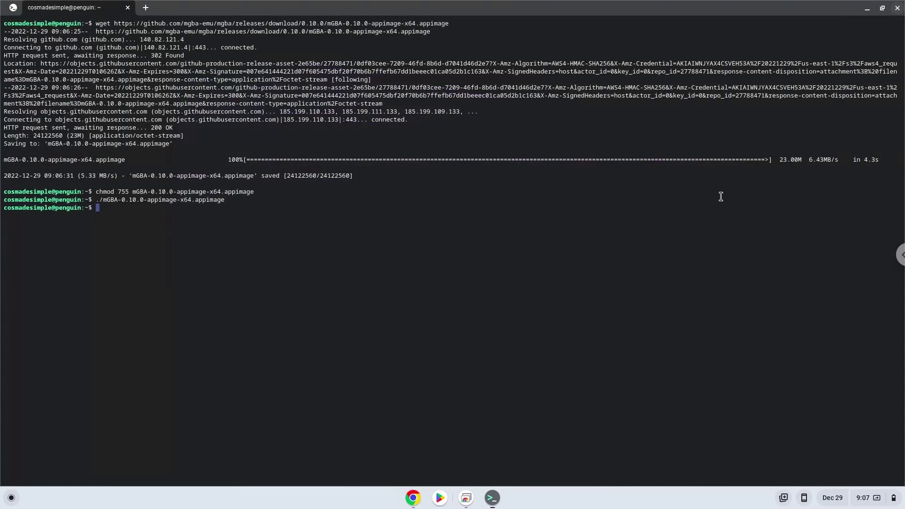
left_click(413, 498)
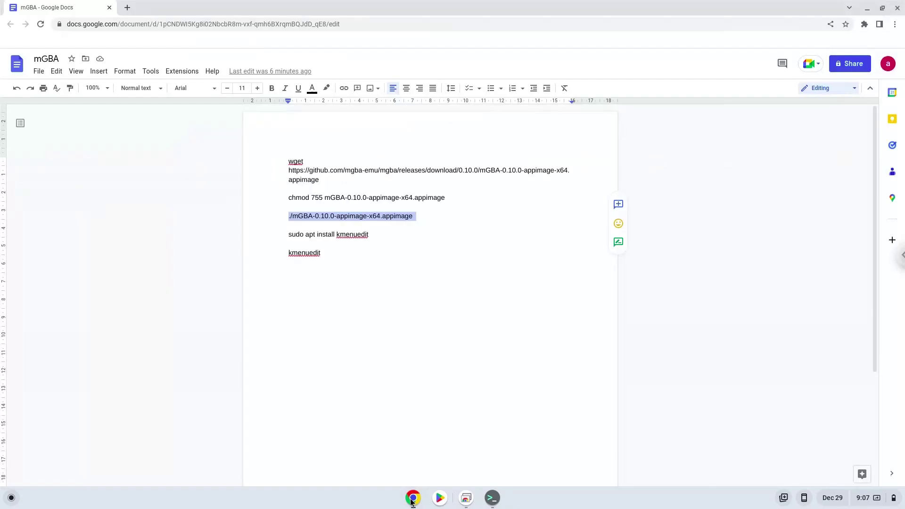
double_click(326, 234)
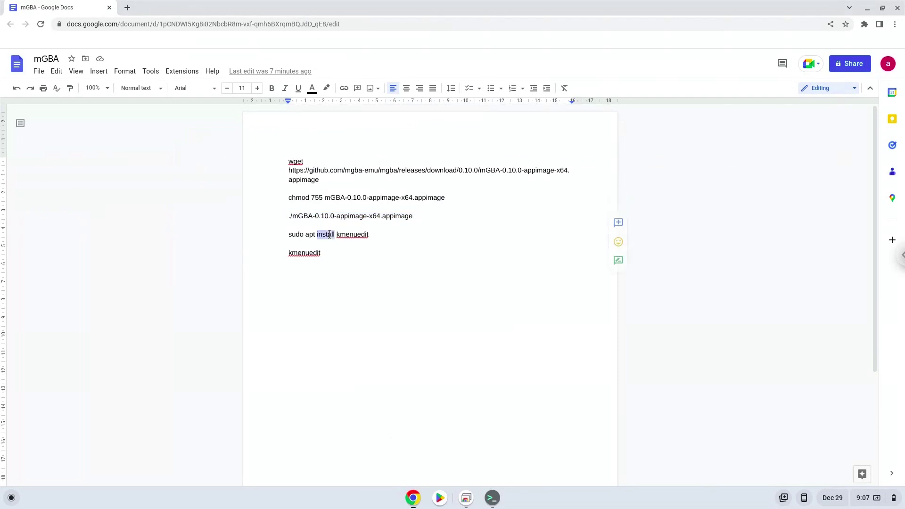
triple_click(326, 234)
right_click(330, 235)
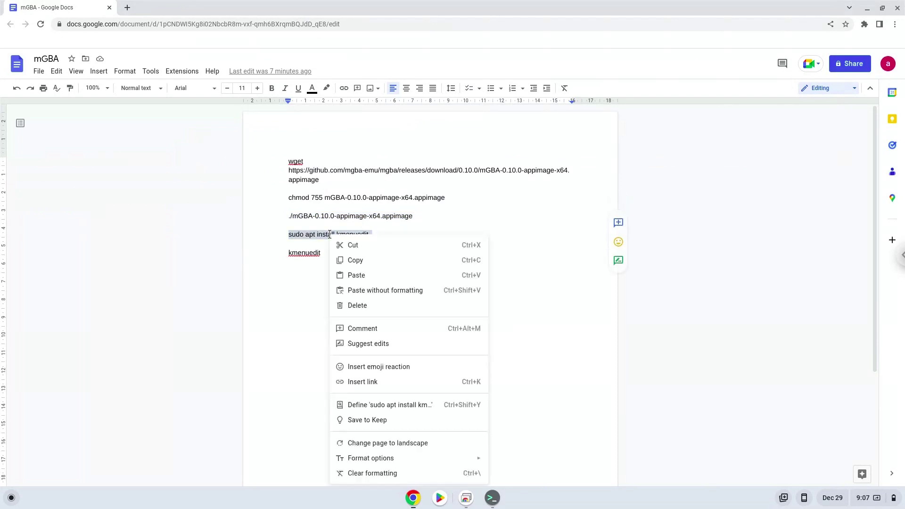
left_click(355, 261)
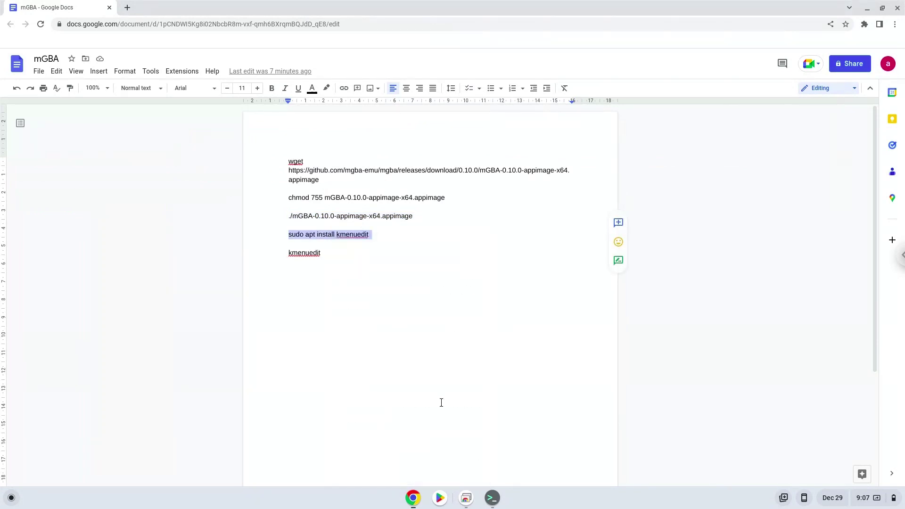
Paste and run 'sudo apt install kmenuedit' in Terminal, confirming the package install
left_click(492, 498)
key("ctrl+shift+v")
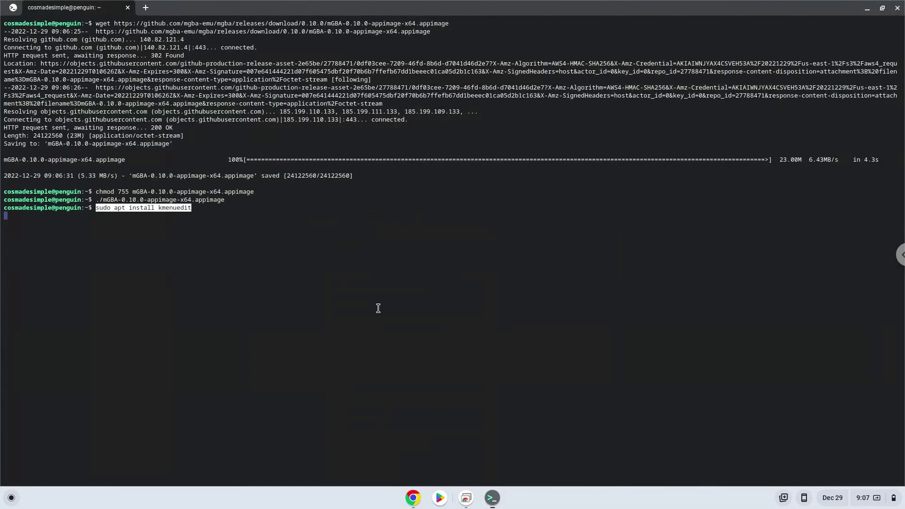
key("Return")
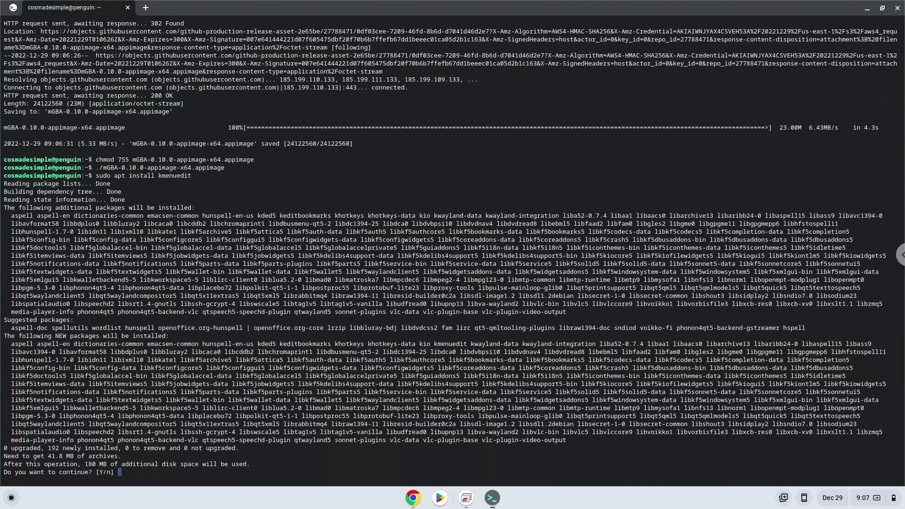
key("Return")
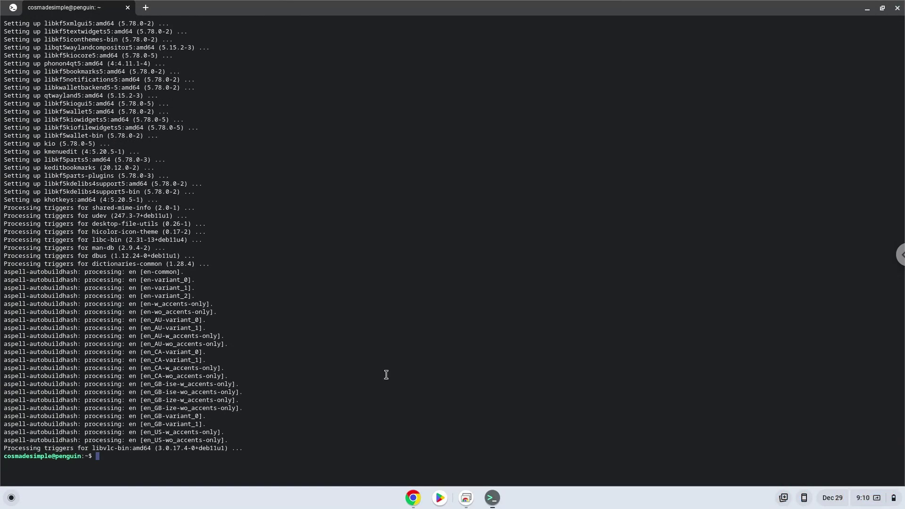
Copy the 'kmenuedit' command from the notes document and return to Terminal
left_click(413, 499)
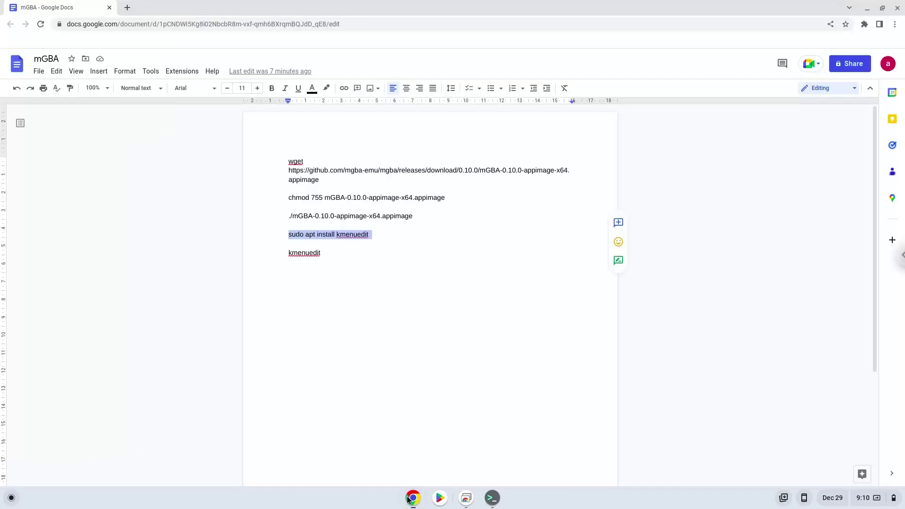
triple_click(307, 255)
right_click(306, 256)
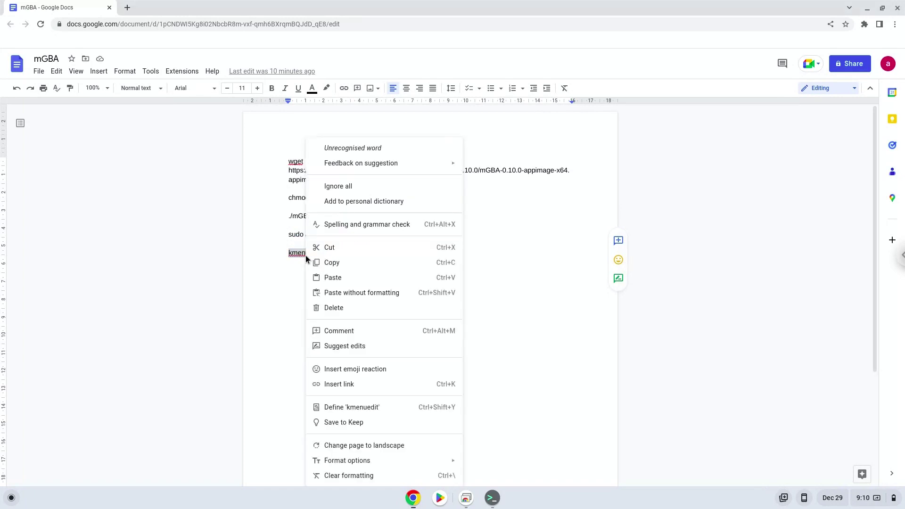
left_click(331, 265)
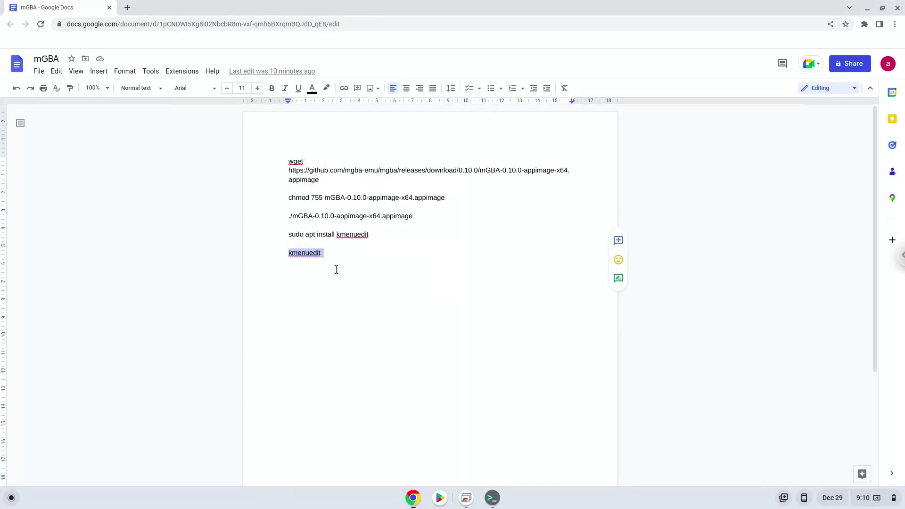
left_click(492, 498)
Paste and run 'kmenuedit' at the Terminal prompt to open the KDE Menu Editor
key("ctrl+shift+v")
key("Return")
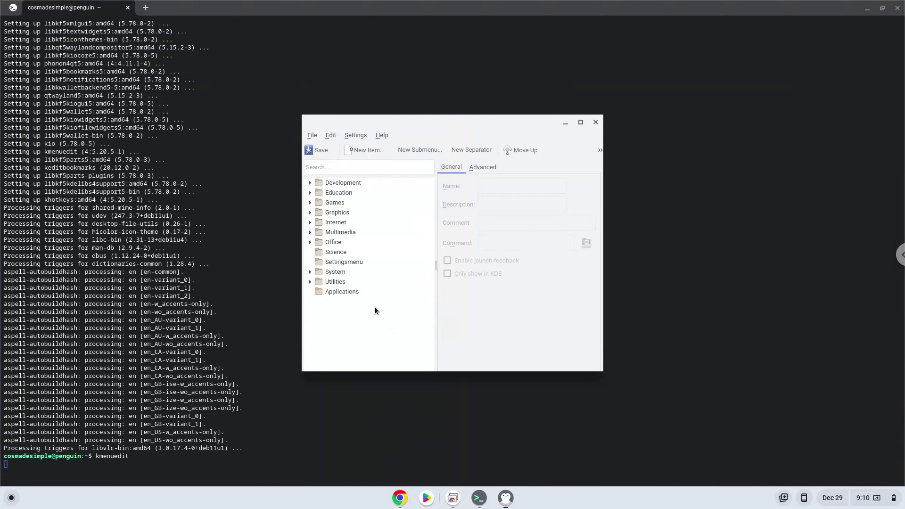
Create a new item under Games named 'Mgba', fixing a mistyped first letter
left_click(329, 201)
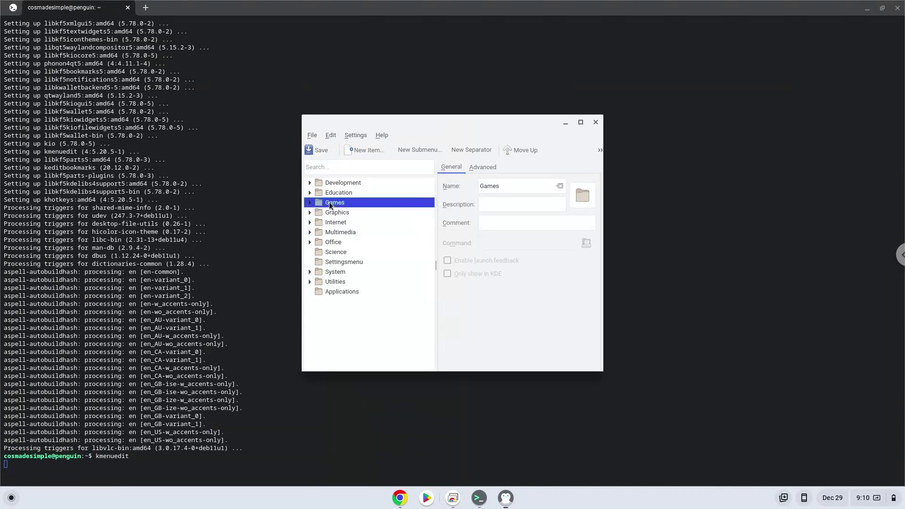
left_click(350, 150)
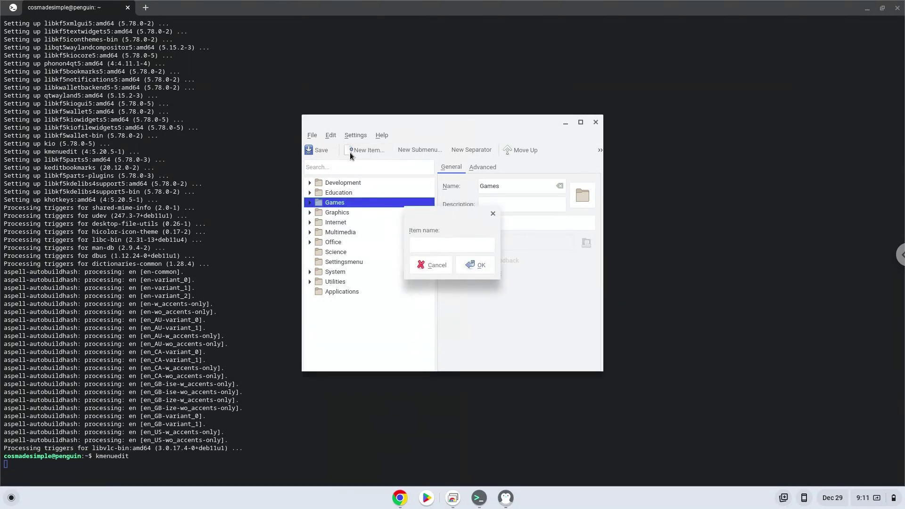
type("N")
type("gb")
type("a")
key("Left")
key("Left")
key("BackSpace")
type("M")
left_click(467, 265)
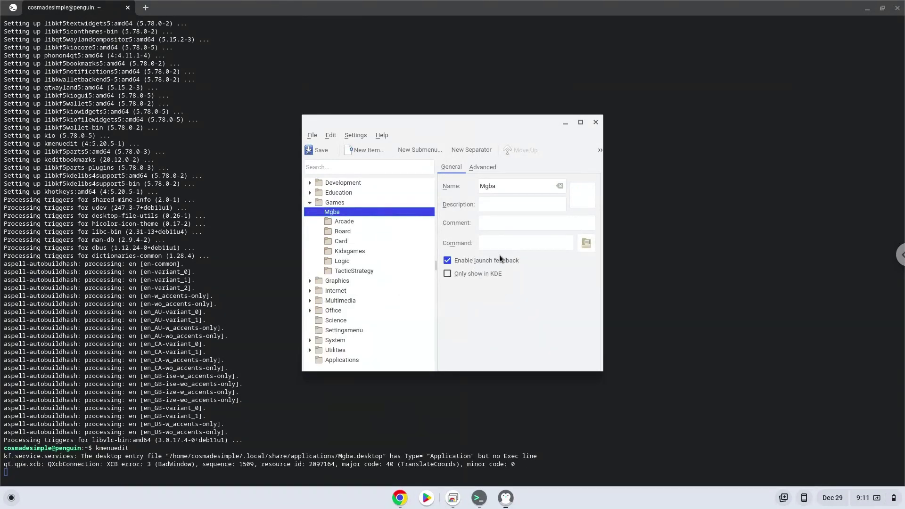
Set the entry's command to the mGBA AppImage and rename it to mGBA
left_click(588, 245)
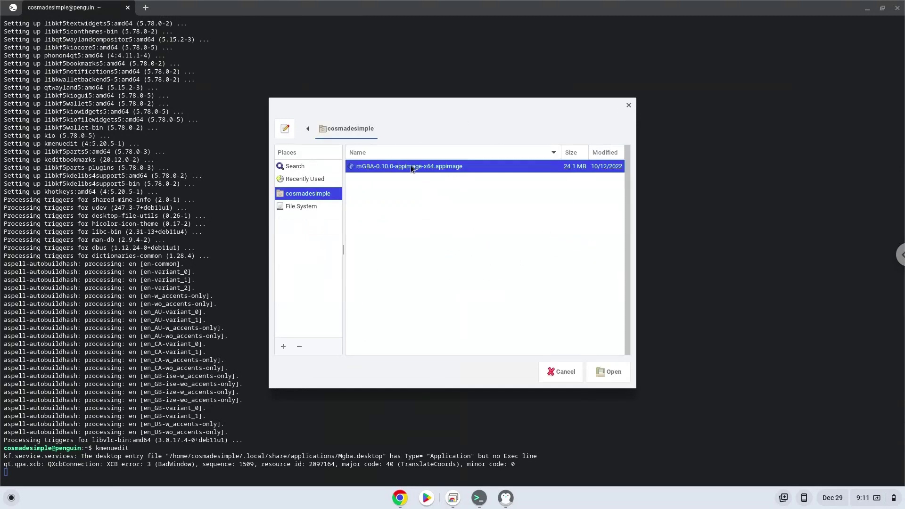
double_click(411, 166)
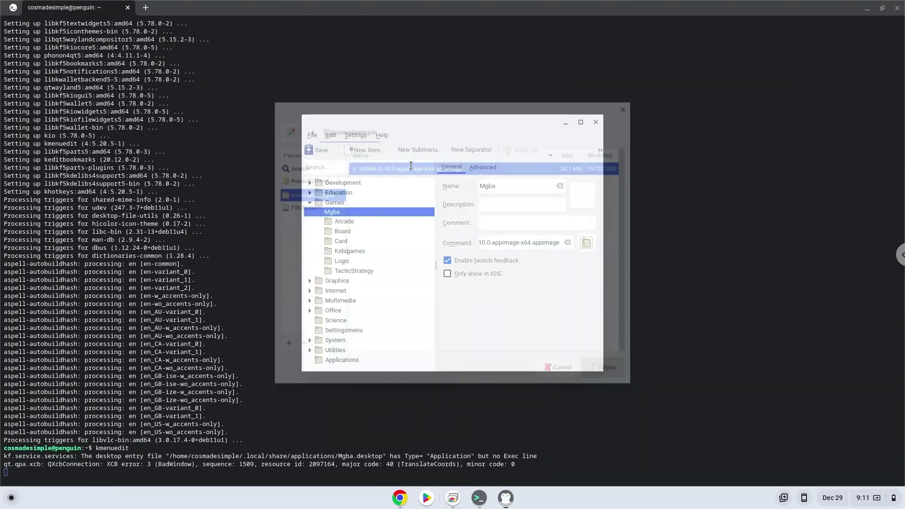
double_click(485, 188)
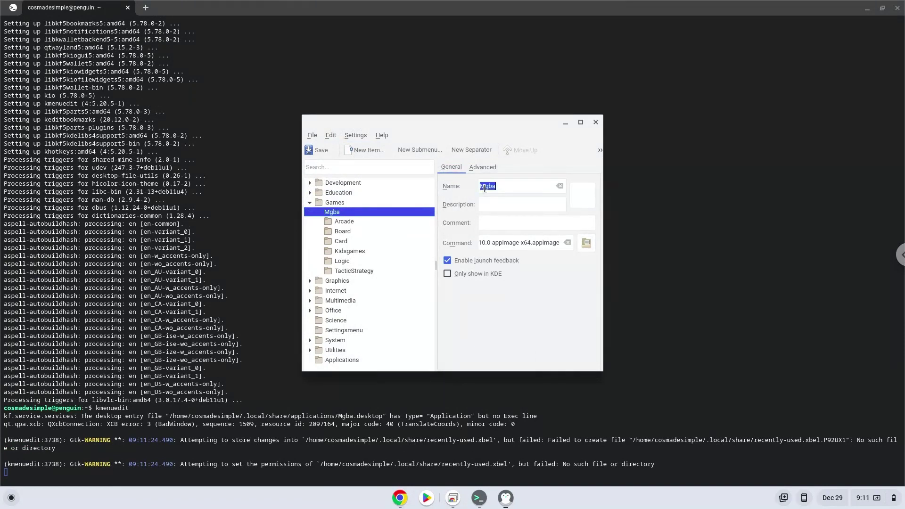
type("m")
type("GBA")
Save the menu changes, then close KDE Menu Editor and the Terminal, choosing Leave
left_click(316, 150)
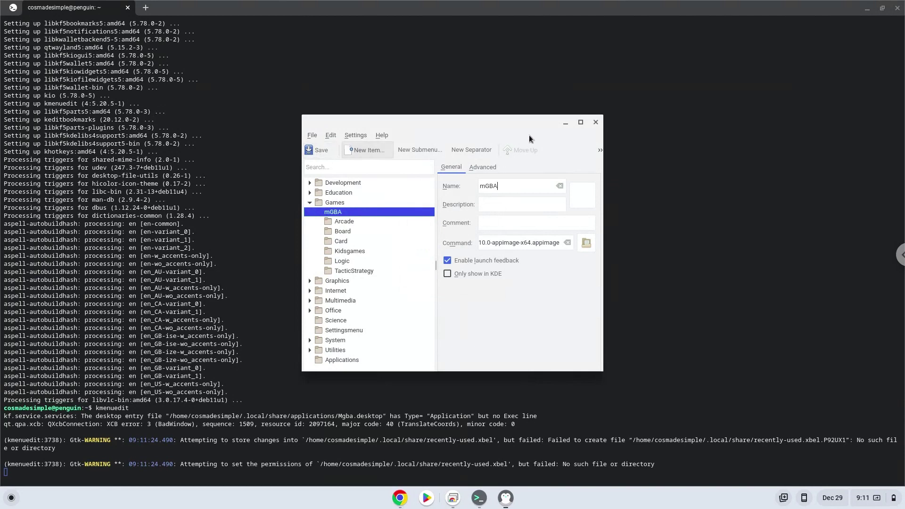
left_click(596, 124)
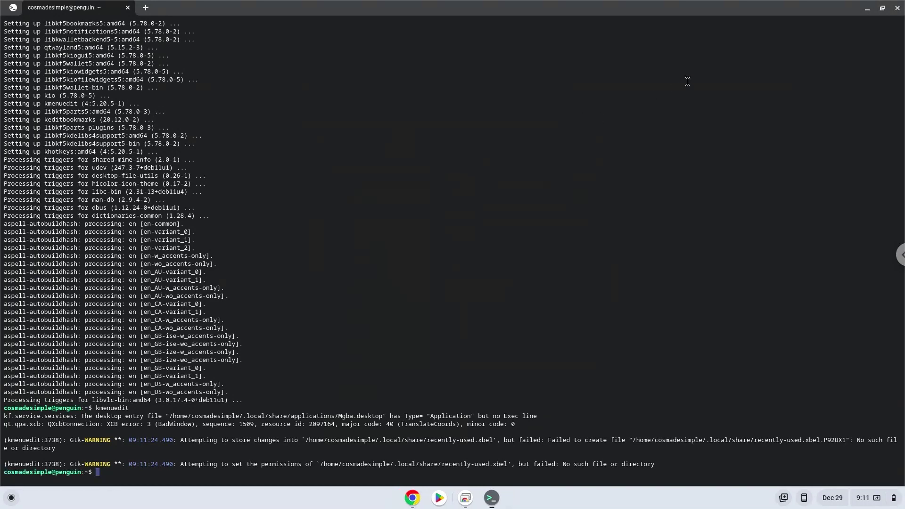
left_click(898, 7)
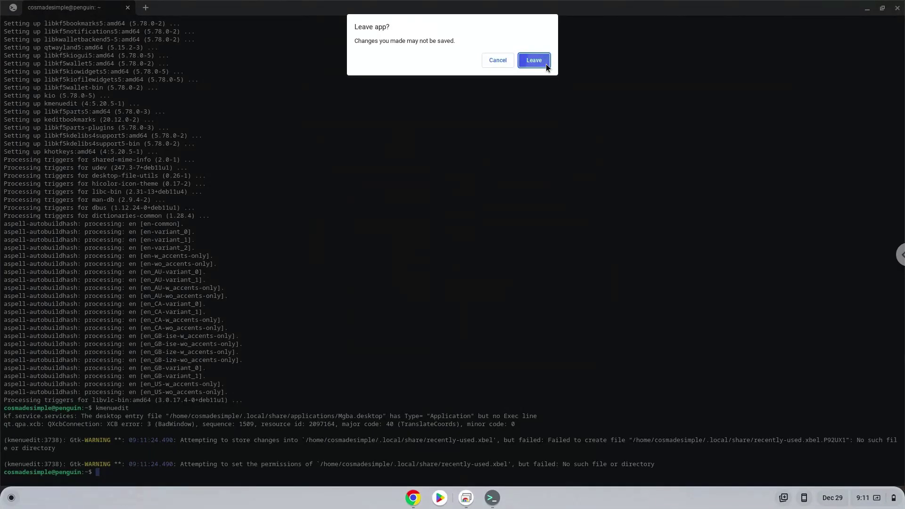
left_click(544, 62)
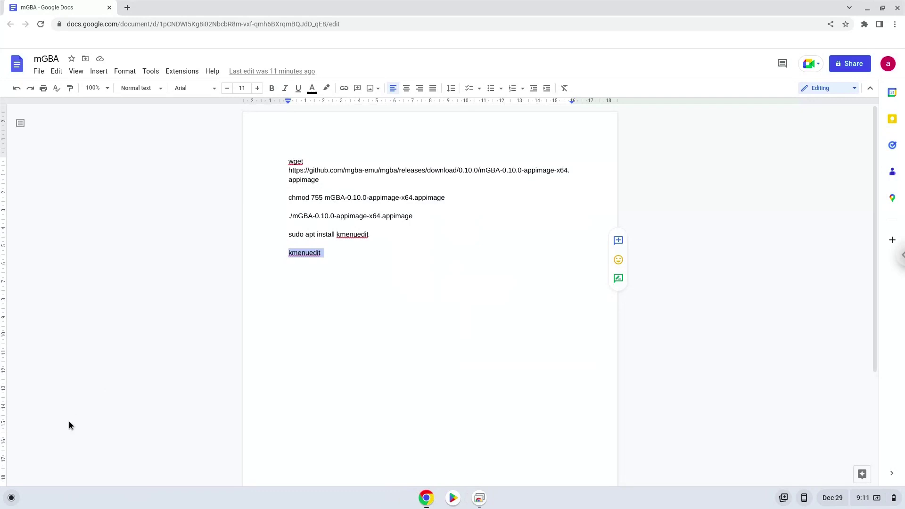
Launch mGBA from the ChromeOS app list and close the notes window covering it
left_click(11, 499)
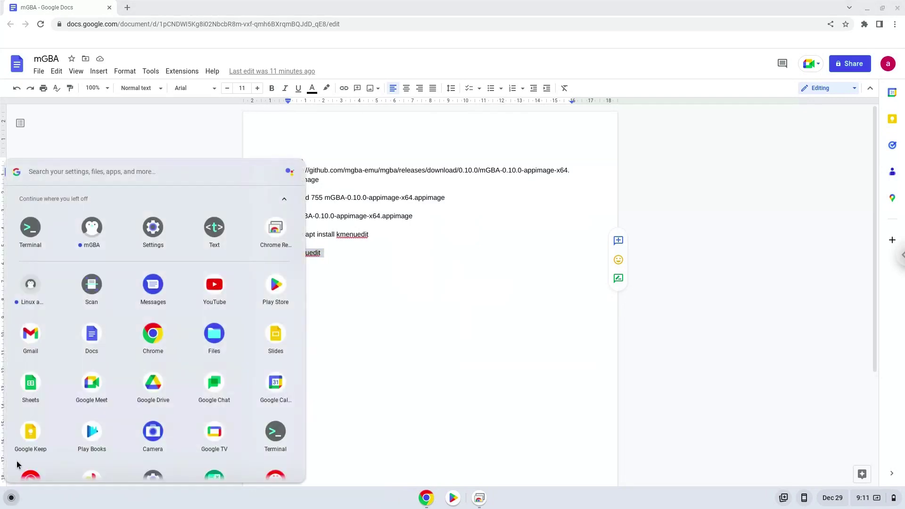
left_click(91, 229)
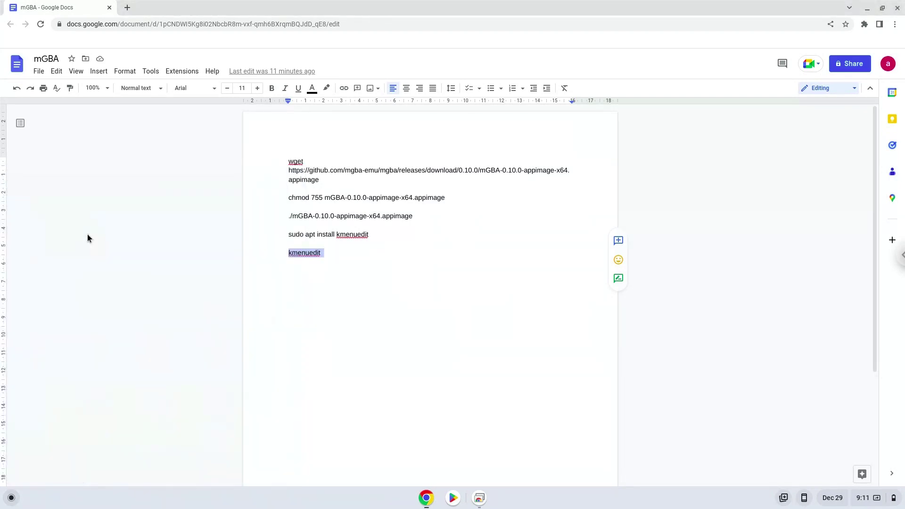
left_click(899, 8)
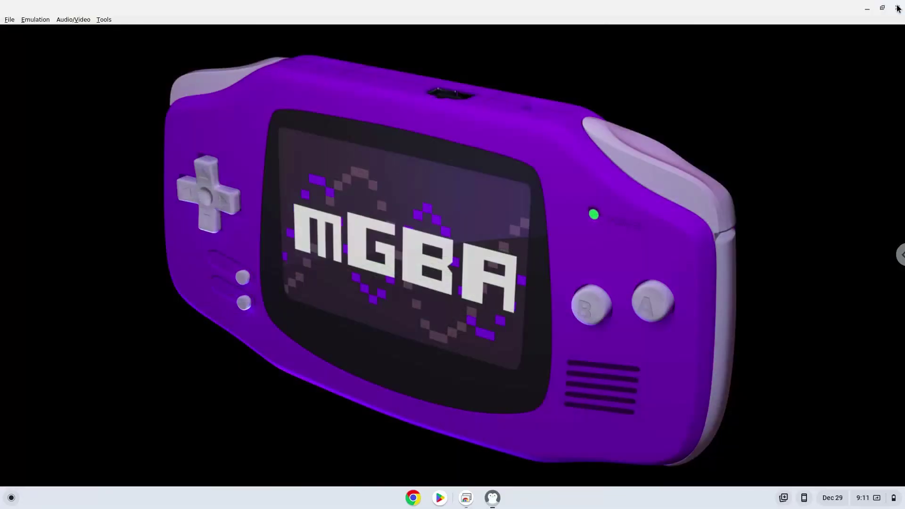